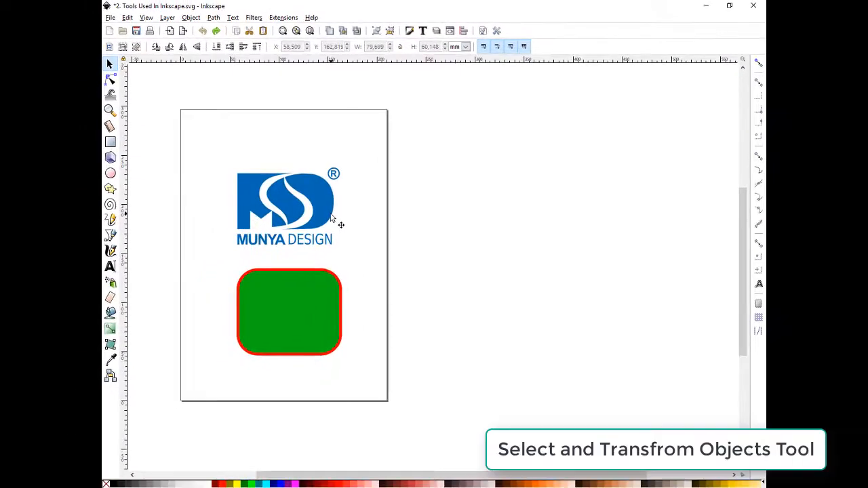
- Select the Munya Design logo, move it slightly downward on the page, and undo the move
{"action": "left_click", "coordinate": [323, 208]}
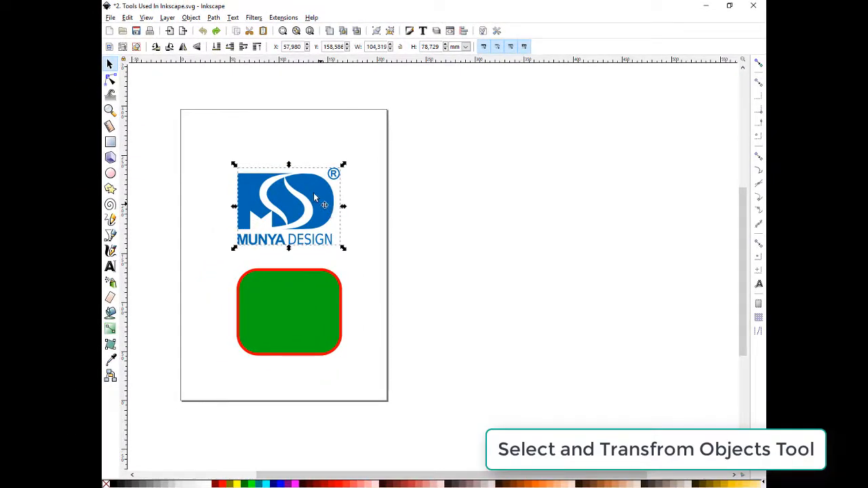
{"action": "left_click_drag", "start_coordinate": [314, 192], "coordinate": [325, 213]}
{"action": "key", "text": "ctrl+z"}
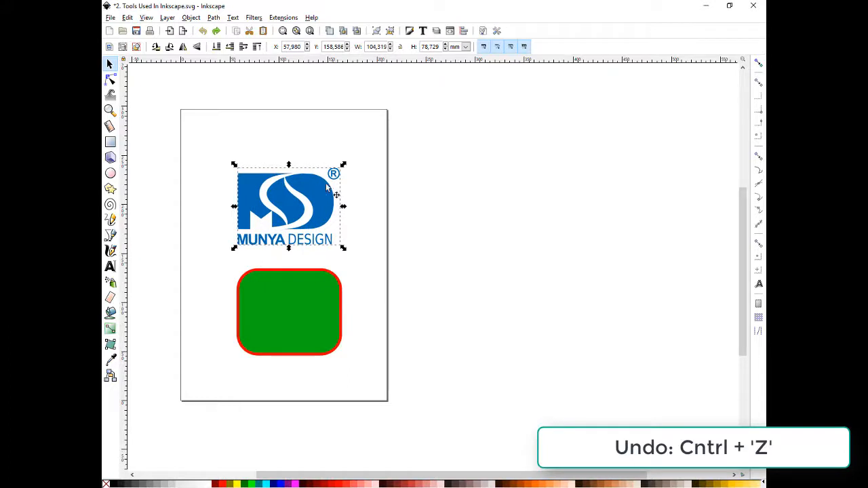
- Try scaling the logo down to about 52 × 31 mm and up to about 145 × 109 mm, undoing each resize
{"action": "left_click", "coordinate": [343, 166]}
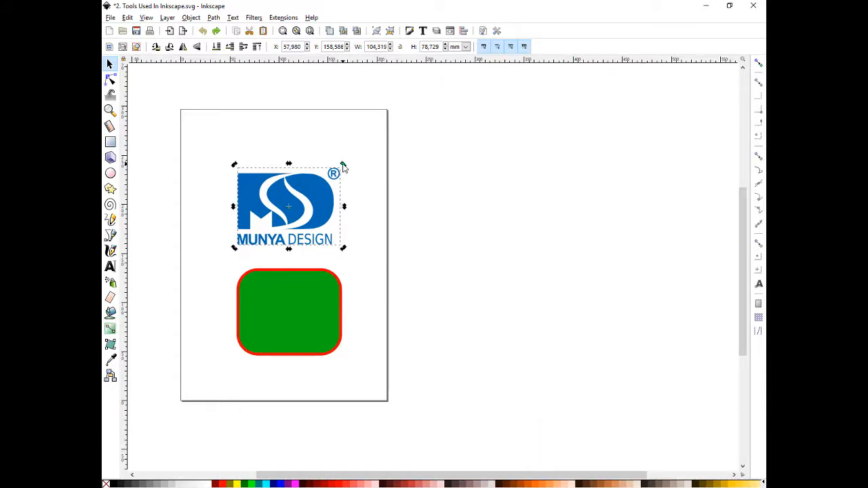
{"action": "left_click_drag", "start_coordinate": [343, 166], "coordinate": [293, 216]}
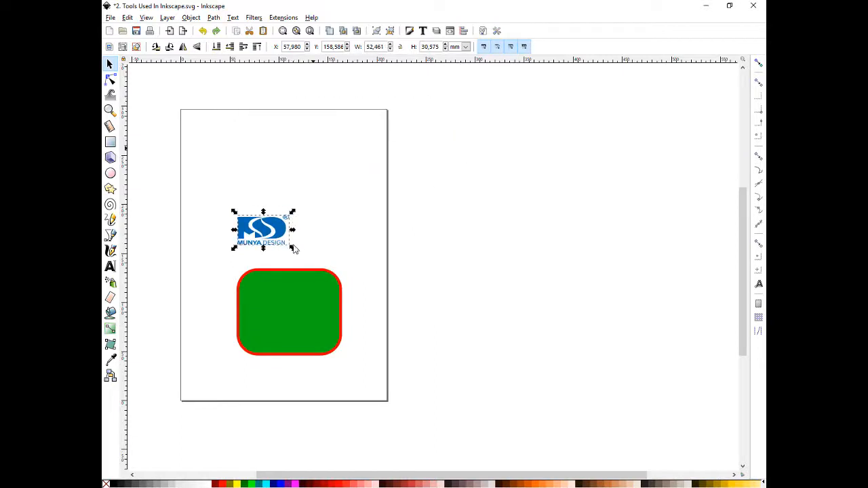
{"action": "key", "text": "ctrl+z"}
{"action": "key", "text": "ctrl+z"}
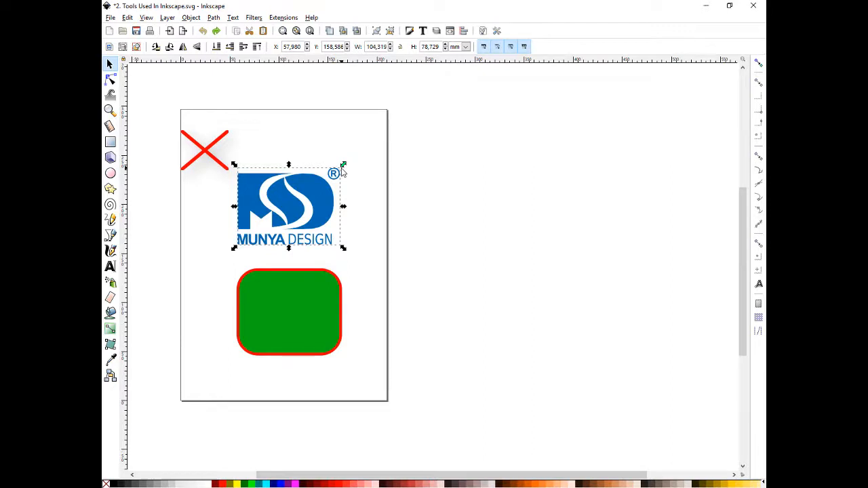
{"action": "left_click_drag", "start_coordinate": [343, 167], "coordinate": [388, 141]}
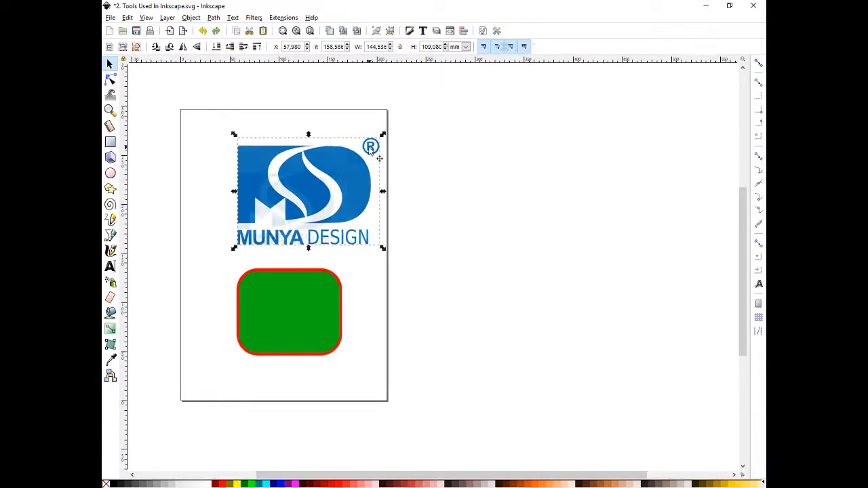
{"action": "key", "text": "ctrl+z"}
- Edit the green rounded rectangle's nodes, bend its left edge segment inward, and undo the distortion
{"action": "left_click", "coordinate": [110, 79]}
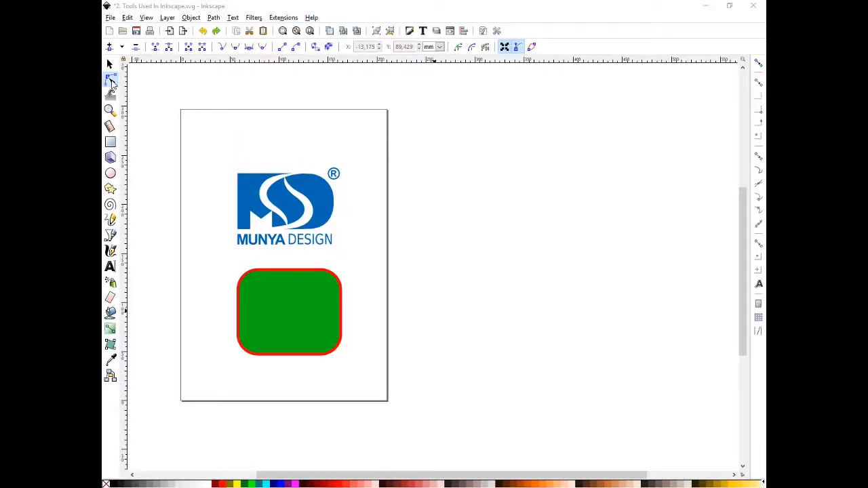
{"action": "left_click", "coordinate": [293, 313]}
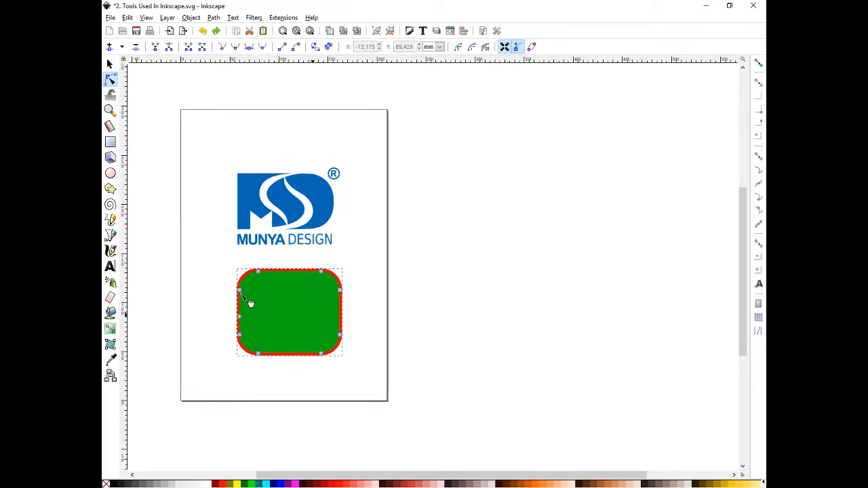
{"action": "left_click_drag", "start_coordinate": [240, 295], "coordinate": [260, 317]}
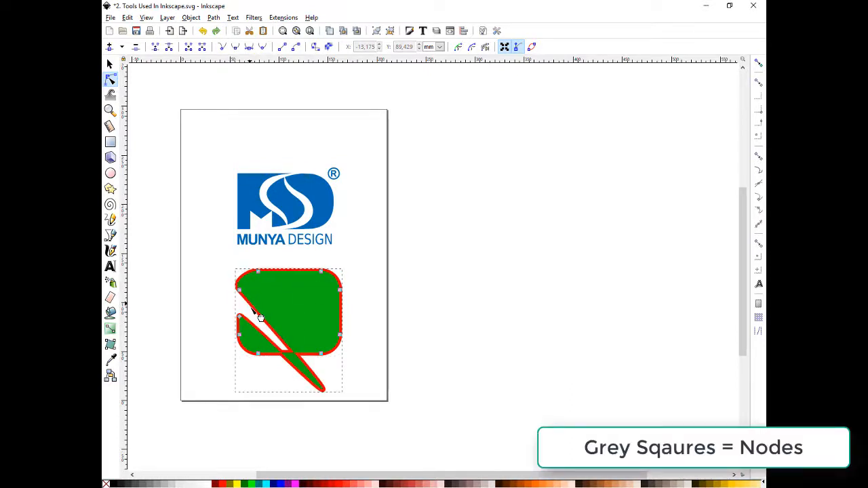
{"action": "key", "text": "ctrl+z"}
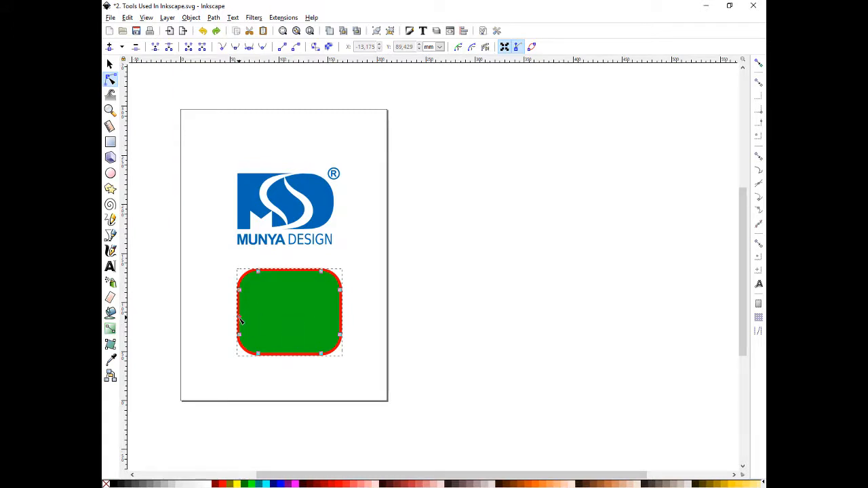
- Pull the green shape's left-edge node out to about X -17, Y 90 mm, and drag a new node on its lower segment to about X -10, Y 10 mm
{"action": "left_click_drag", "start_coordinate": [226, 319], "coordinate": [165, 315]}
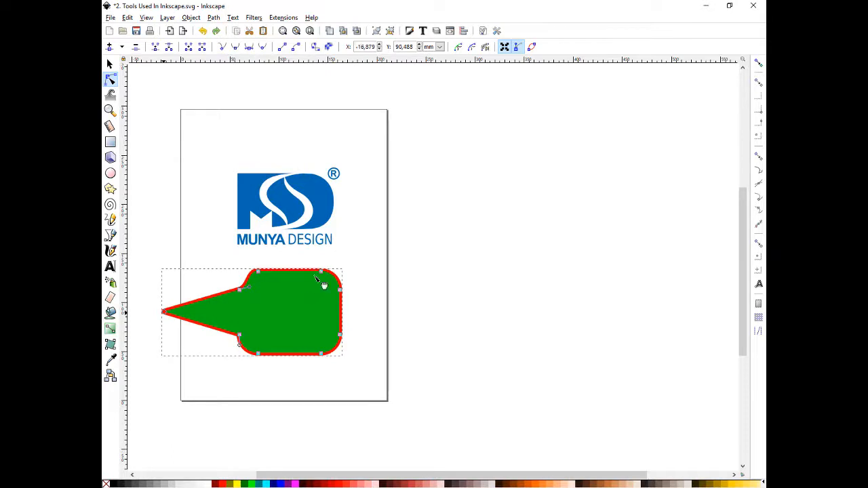
{"action": "double_click", "coordinate": [204, 325]}
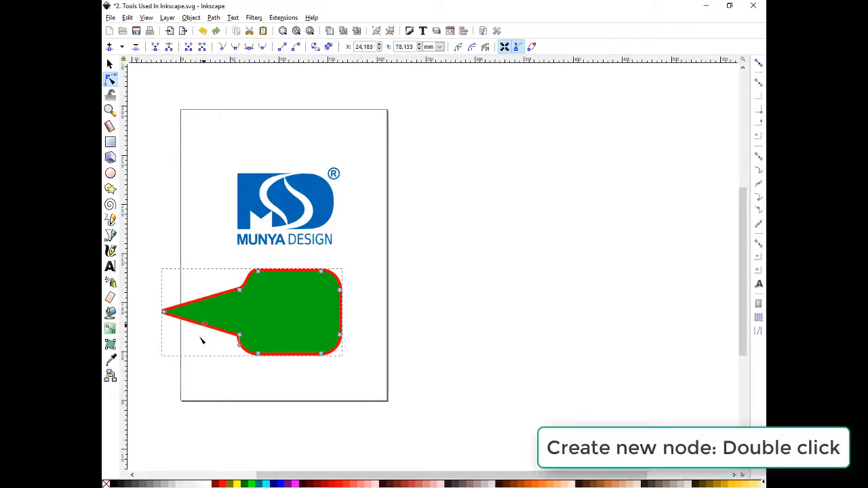
{"action": "left_click_drag", "start_coordinate": [204, 325], "coordinate": [201, 334]}
{"action": "left_click_drag", "start_coordinate": [182, 380], "coordinate": [172, 396]}
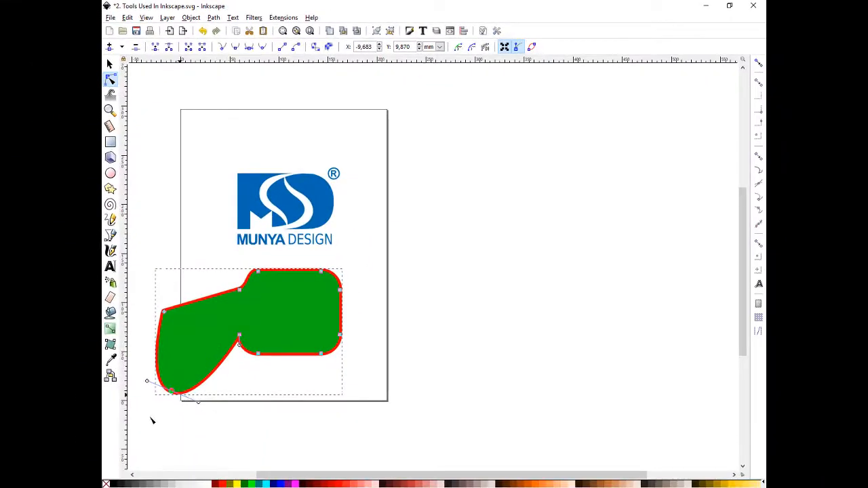
- Delete the added lower node and the pulled-out left node from the green shape's outline
{"action": "left_click_drag", "start_coordinate": [153, 415], "coordinate": [192, 382]}
{"action": "key", "text": "Delete"}
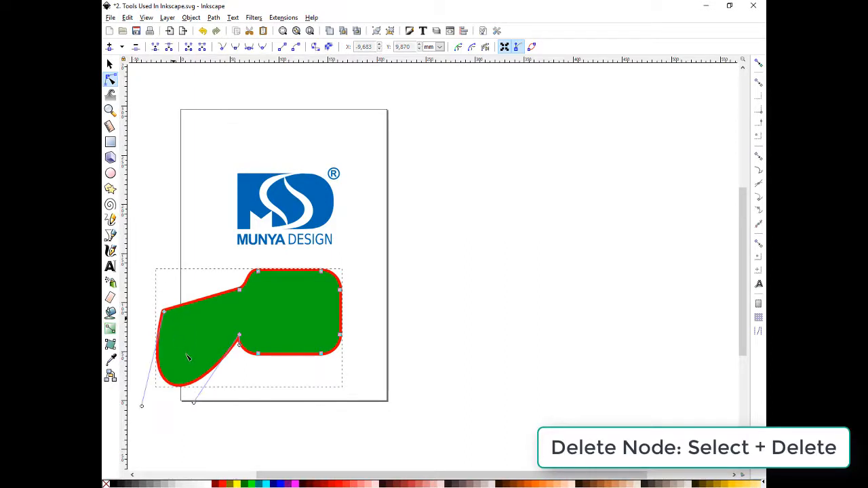
{"action": "left_click_drag", "start_coordinate": [154, 288], "coordinate": [167, 325]}
{"action": "key", "text": "Delete"}
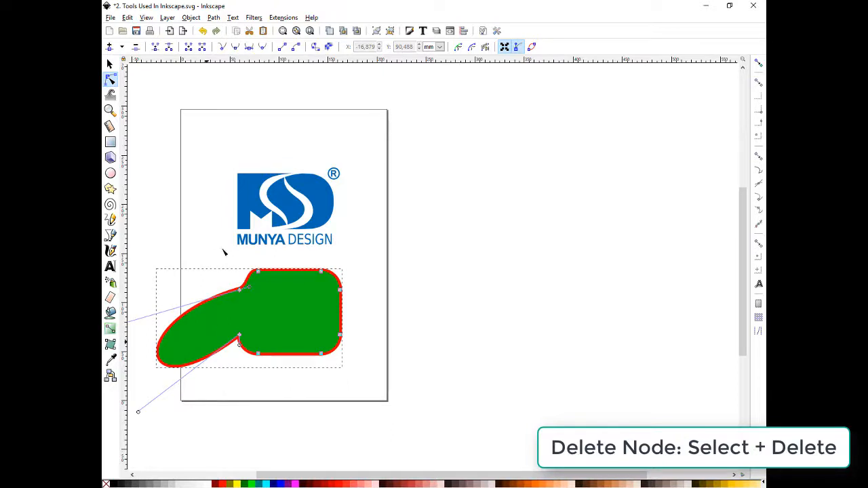
- Undo the node deletions, the added node and the left-edge node move on the green shape
{"action": "key", "text": "ctrl+z"}
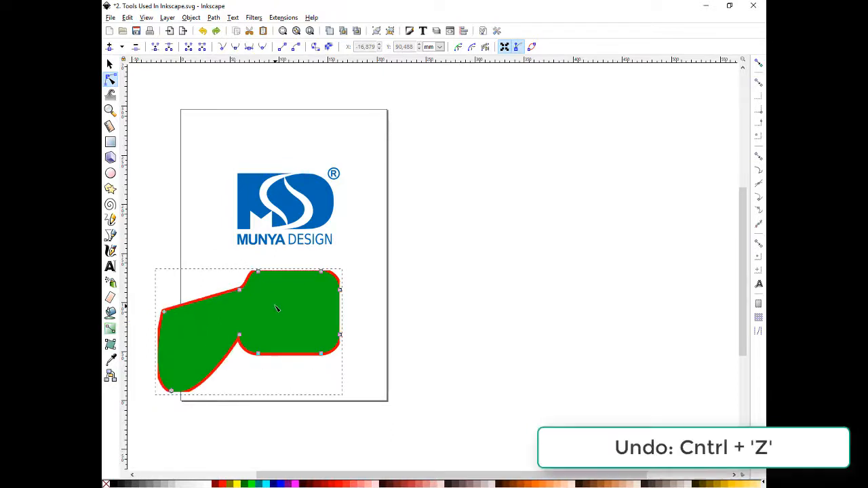
{"action": "key", "text": "ctrl+z"}
{"action": "key", "text": "ctrl+z"}
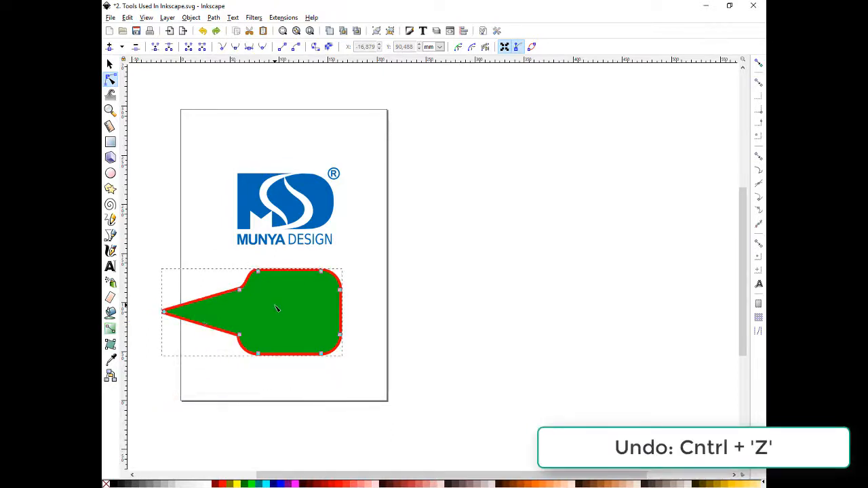
{"action": "key", "text": "ctrl+z"}
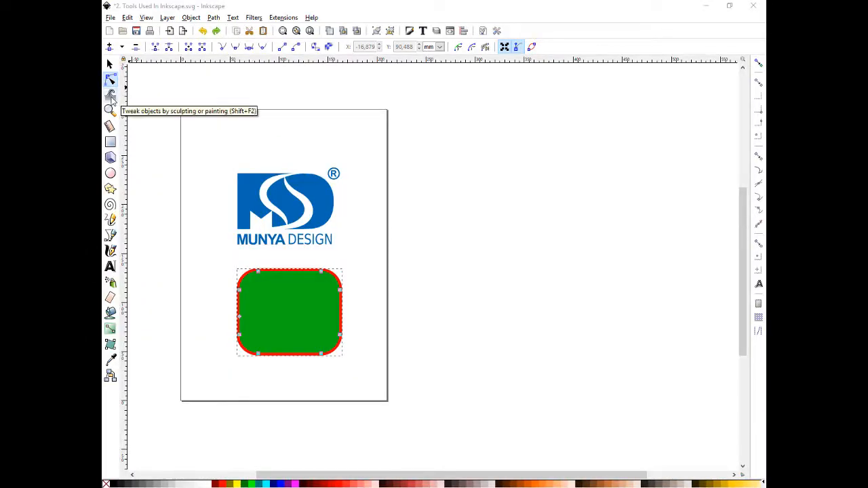
- Zoom in closely on the logo with the Zoom tool and return to a view of the whole page
{"action": "left_click", "coordinate": [111, 94]}
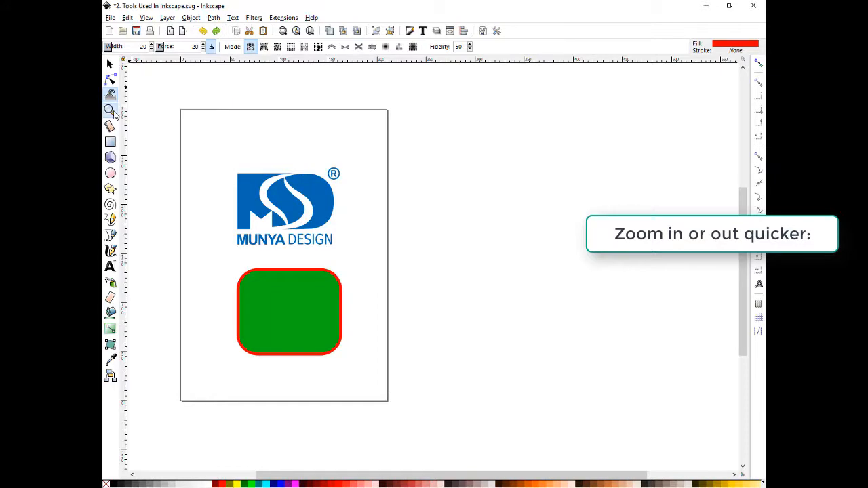
{"action": "left_click", "coordinate": [112, 113]}
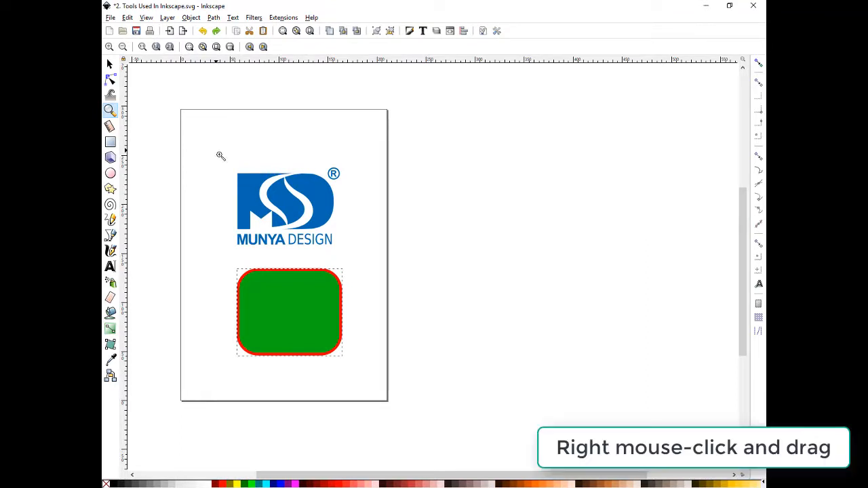
{"action": "left_click_drag", "start_coordinate": [217, 152], "coordinate": [360, 256]}
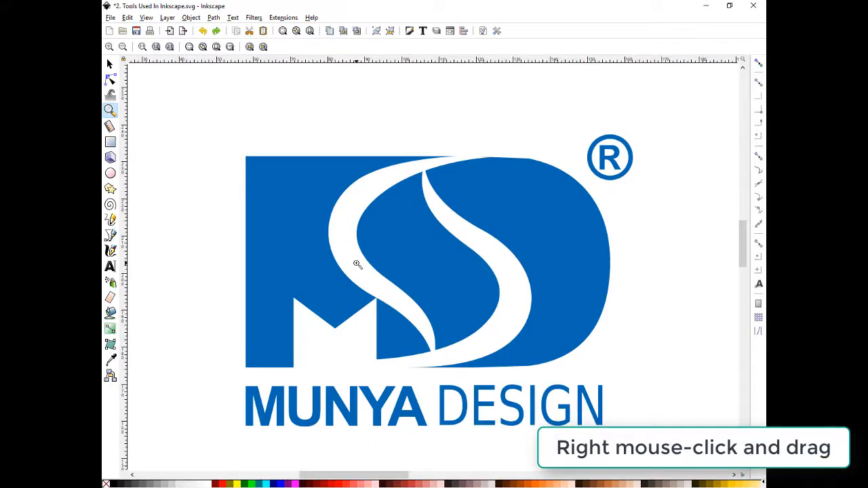
{"action": "left_click_drag", "start_coordinate": [336, 231], "coordinate": [672, 441]}
{"action": "left_click_drag", "start_coordinate": [521, 325], "coordinate": [434, 290]}
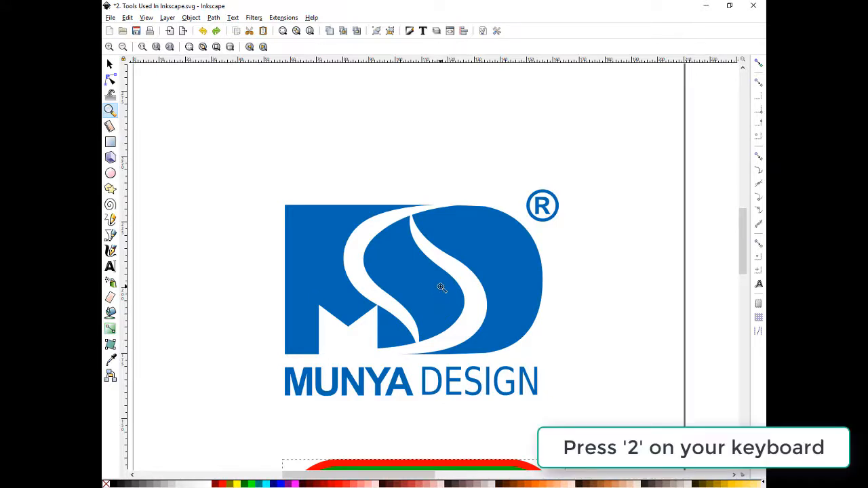
{"action": "key", "text": "2"}
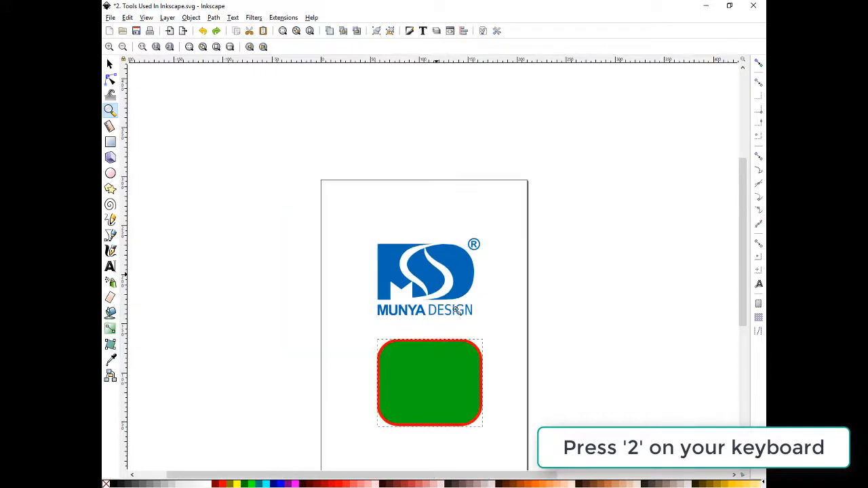
{"action": "left_click_drag", "start_coordinate": [442, 280], "coordinate": [435, 268]}
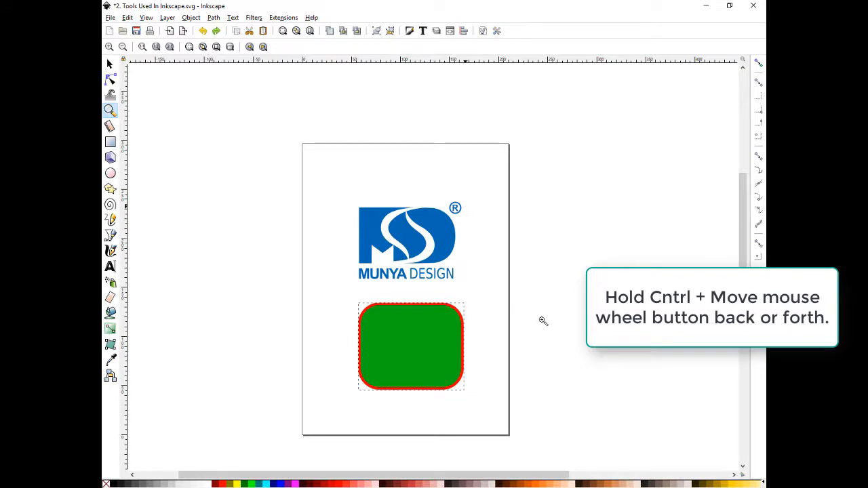
{"action": "scroll", "coordinate": [550, 322], "scroll_direction": "up", "scroll_amount": 1}
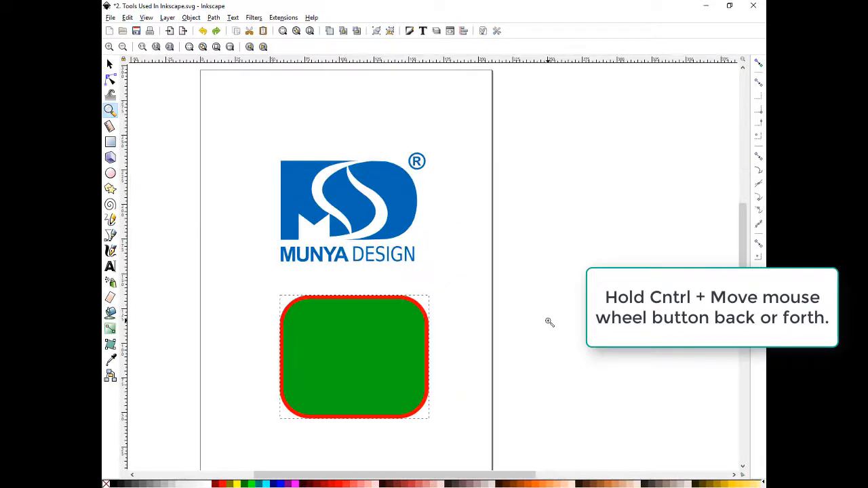
{"action": "scroll", "coordinate": [550, 322], "scroll_direction": "down", "scroll_amount": 1}
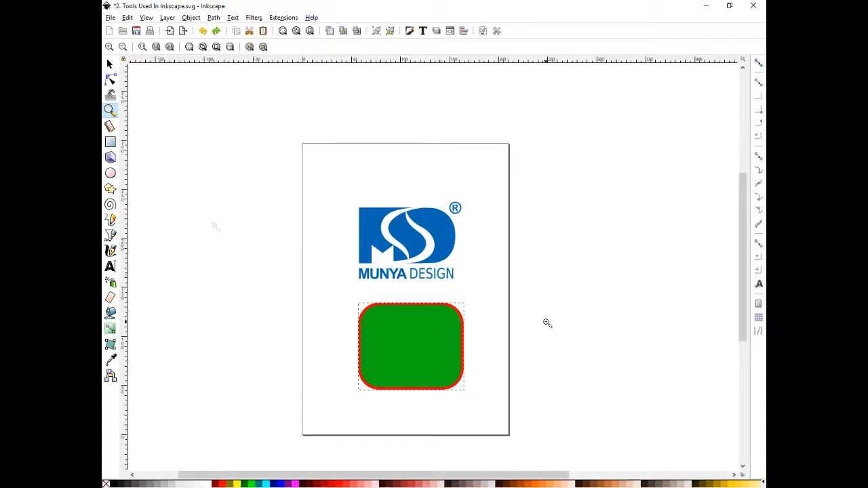
- Measure a steep, nearly vertical line in the empty area left of the page
{"action": "left_click", "coordinate": [111, 129]}
{"action": "left_click_drag", "start_coordinate": [186, 118], "coordinate": [216, 389]}
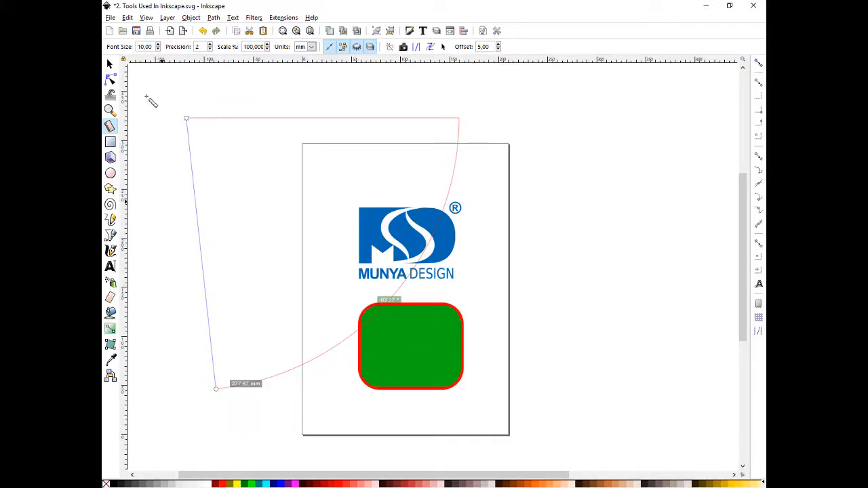
- Draw a rectangle about 151 × 90 mm left of the page, try several fill colours ending with magenta, and deselect it
{"action": "left_click", "coordinate": [113, 144]}
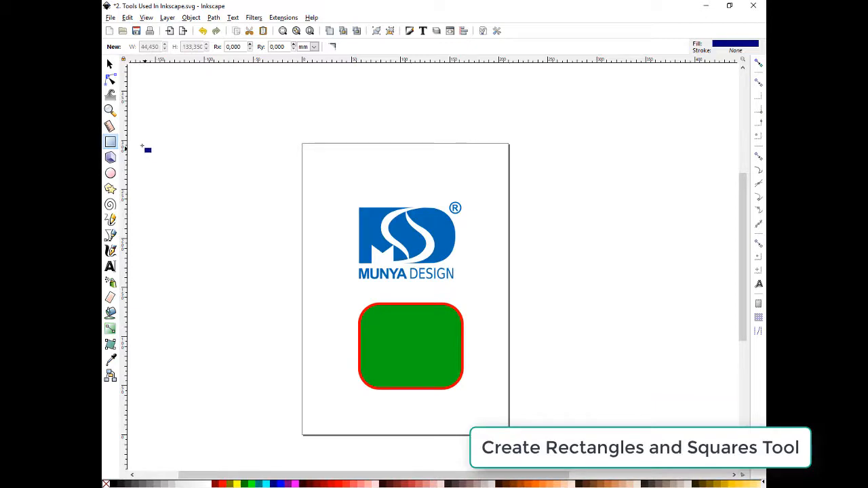
{"action": "left_click_drag", "start_coordinate": [141, 145], "coordinate": [294, 236]}
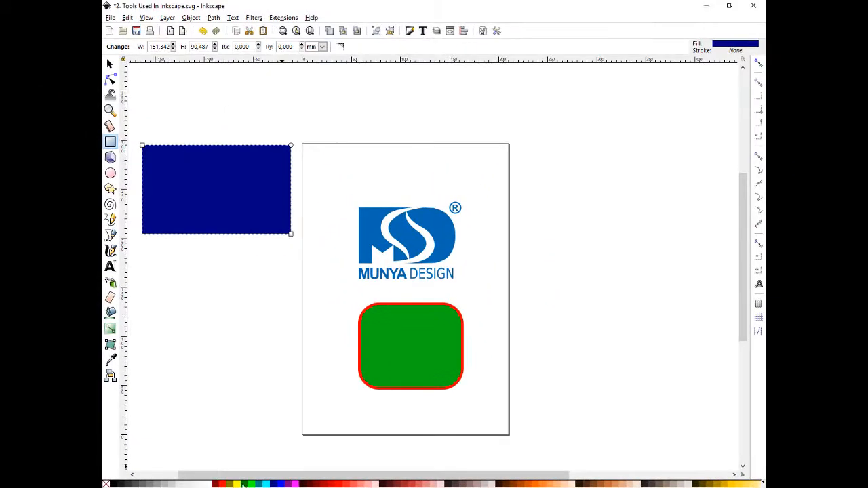
{"action": "left_click", "coordinate": [72, 480]}
{"action": "left_click", "coordinate": [249, 484]}
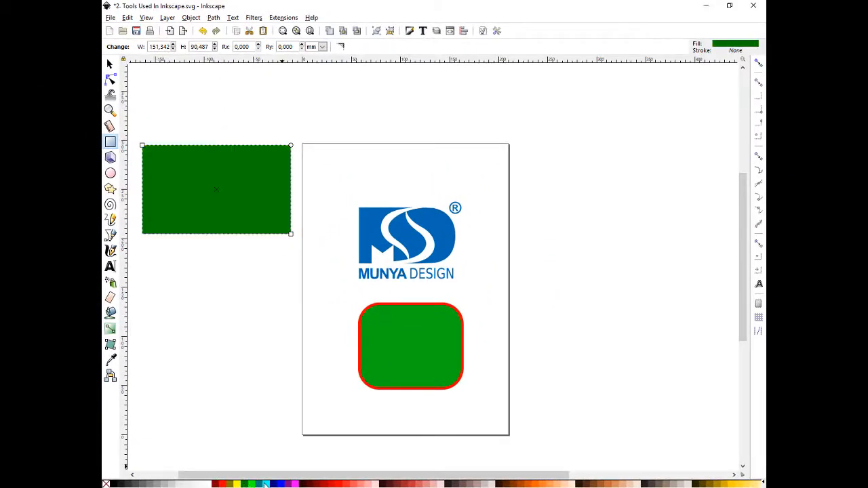
{"action": "left_click", "coordinate": [265, 485]}
{"action": "left_click", "coordinate": [296, 485]}
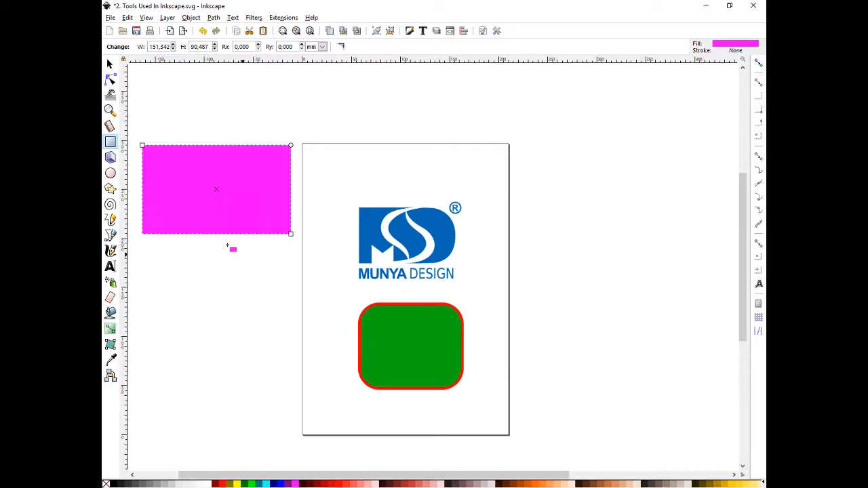
{"action": "left_click", "coordinate": [210, 252]}
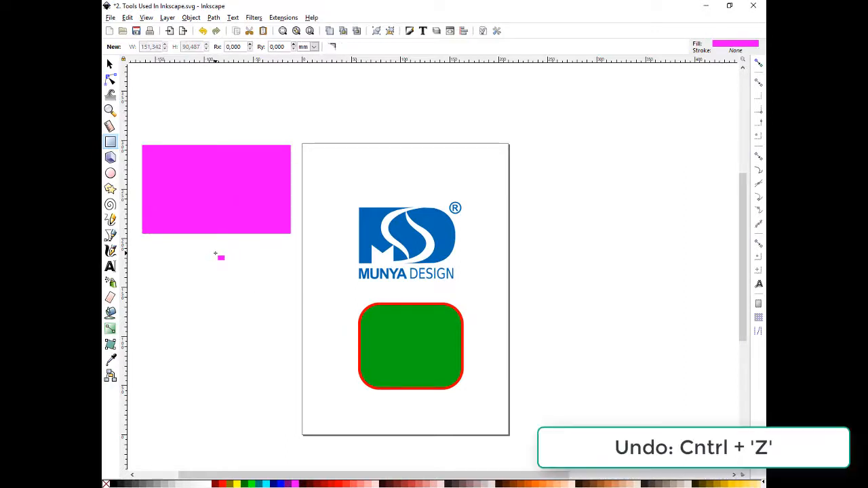
- Undo the fill colour changes and the drawing of the rectangle left of the page
{"action": "key", "text": "ctrl+z"}
{"action": "key", "text": "ctrl+z"}
{"action": "key", "text": "ctrl+z"}
{"action": "key", "text": "ctrl+z"}
{"action": "key", "text": "ctrl+z"}
{"action": "key", "text": "ctrl+z"}
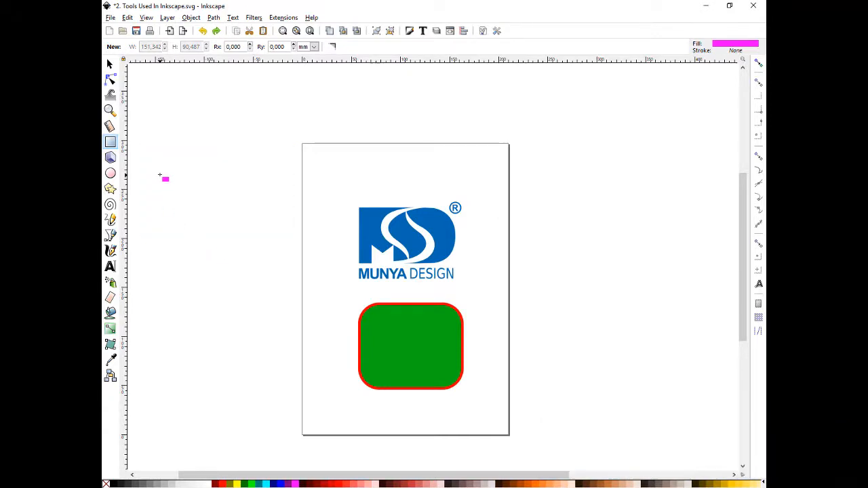
- Draw a magenta square about 113 mm wide left of the page and delete it
{"action": "left_click_drag", "start_coordinate": [160, 175], "coordinate": [269, 284]}
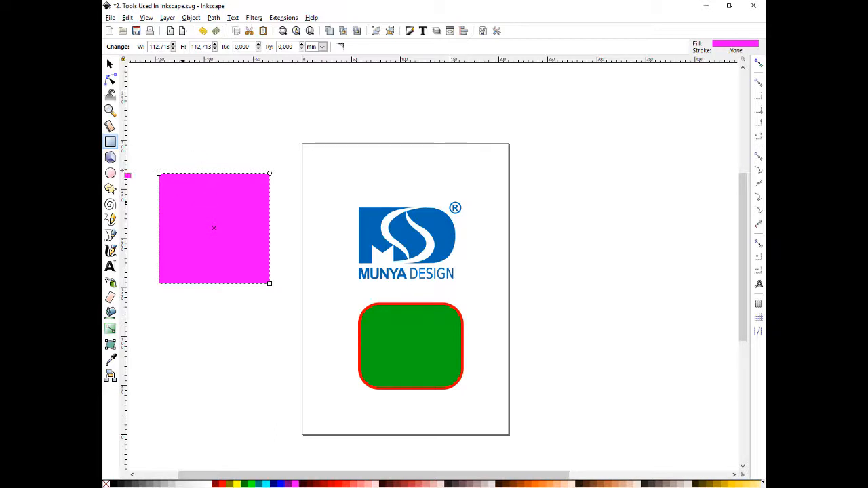
{"action": "key", "text": "Delete"}
- Draw a magenta ellipse with radii of about 62 × 61 mm left of the page and delete it
{"action": "left_click", "coordinate": [110, 158]}
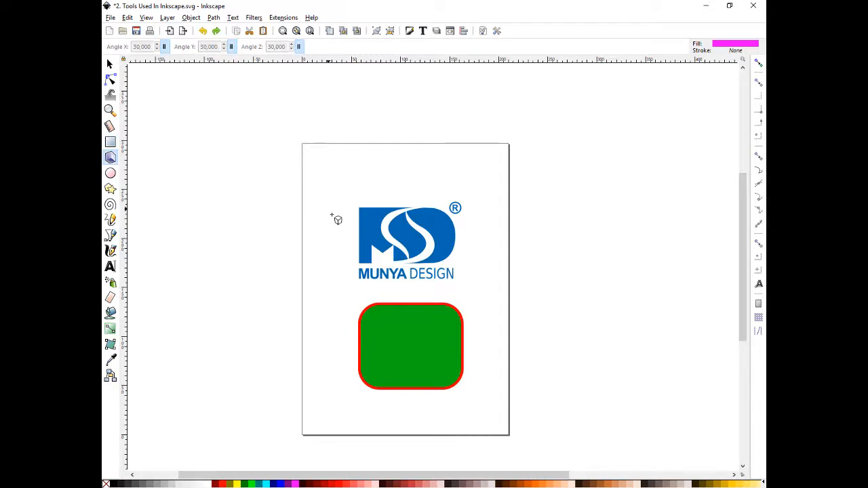
{"action": "left_click", "coordinate": [111, 173]}
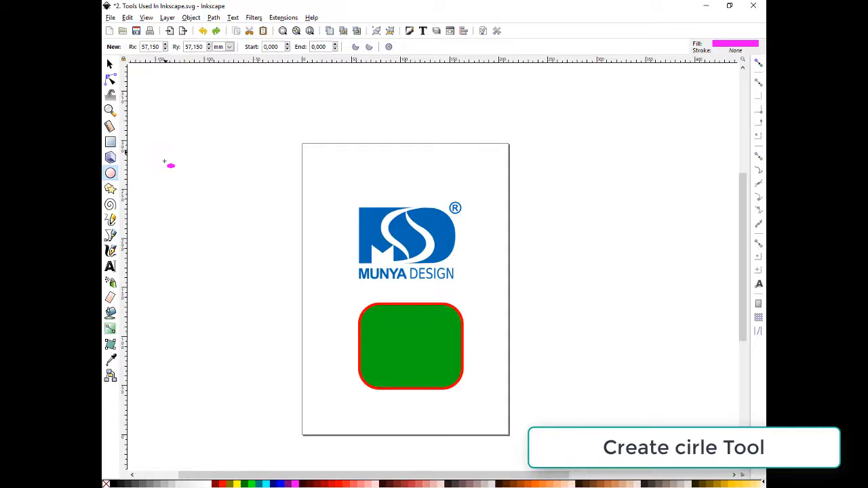
{"action": "mouse_move", "coordinate": [165, 172]}
{"action": "left_mouse_down"}
{"action": "mouse_move", "coordinate": [262, 324]}
{"action": "mouse_move", "coordinate": [296, 289]}
{"action": "mouse_move", "coordinate": [298, 277]}
{"action": "mouse_move", "coordinate": [285, 279]}
{"action": "left_mouse_up"}
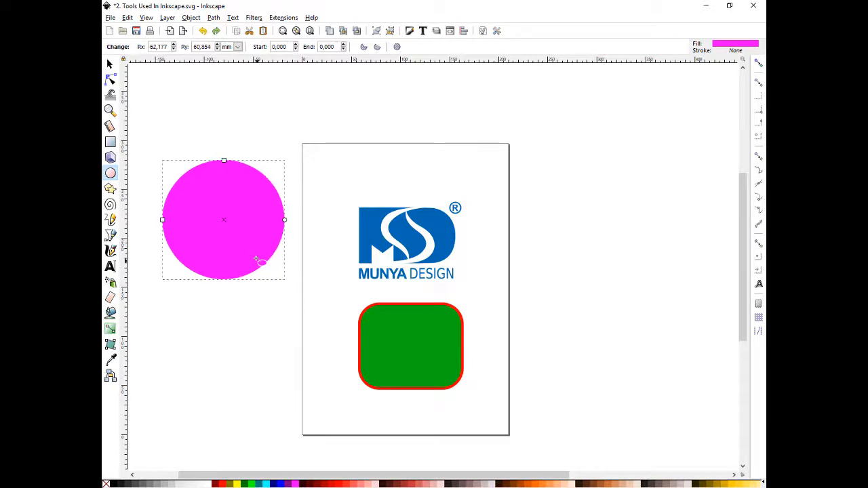
{"action": "key", "text": "Delete"}
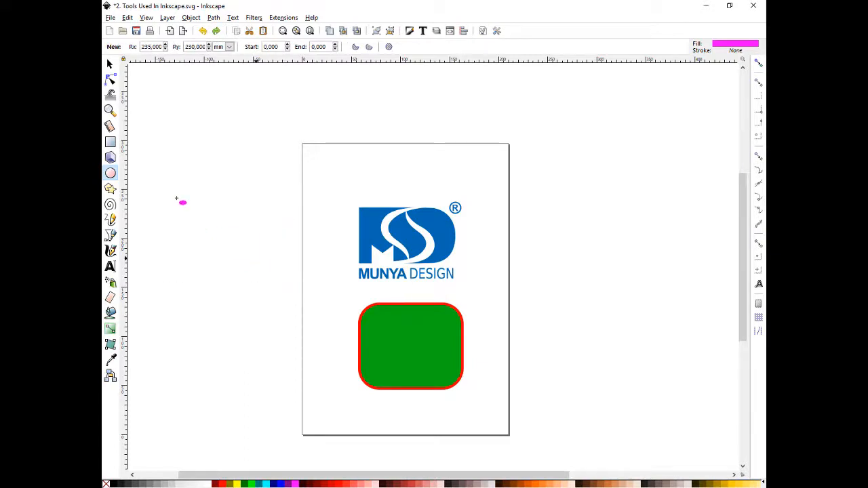